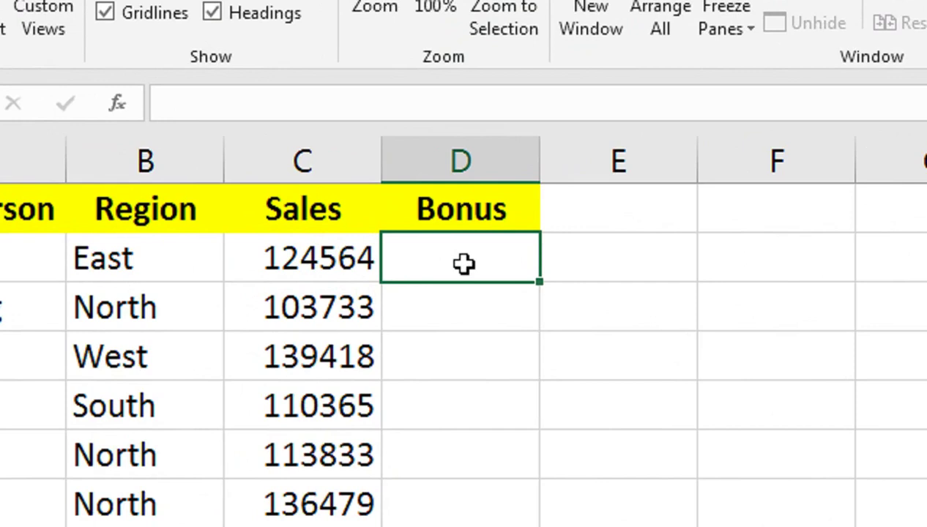
Begin an IF formula in D2 with a nested OR whose first condition is C2>=125000.
text(=if)
key(Tab)
text(or)
key(Tab)
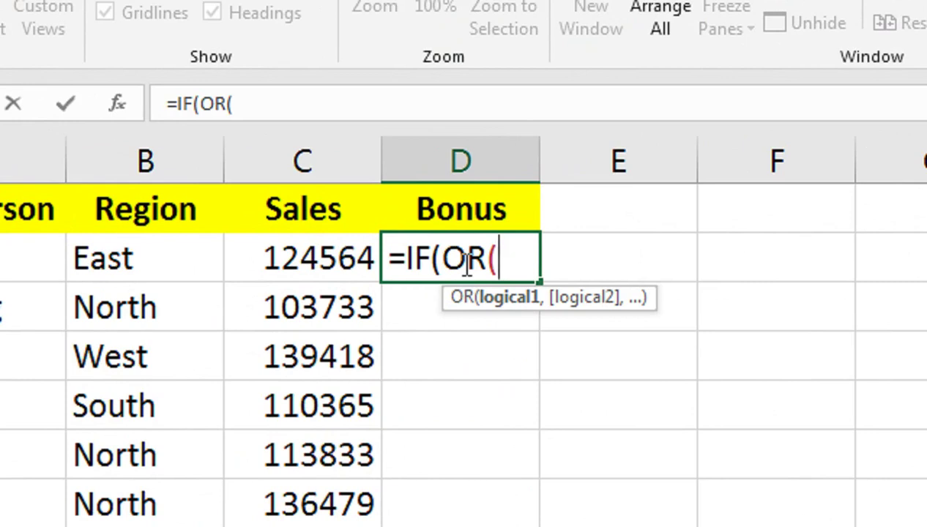
key(Left)
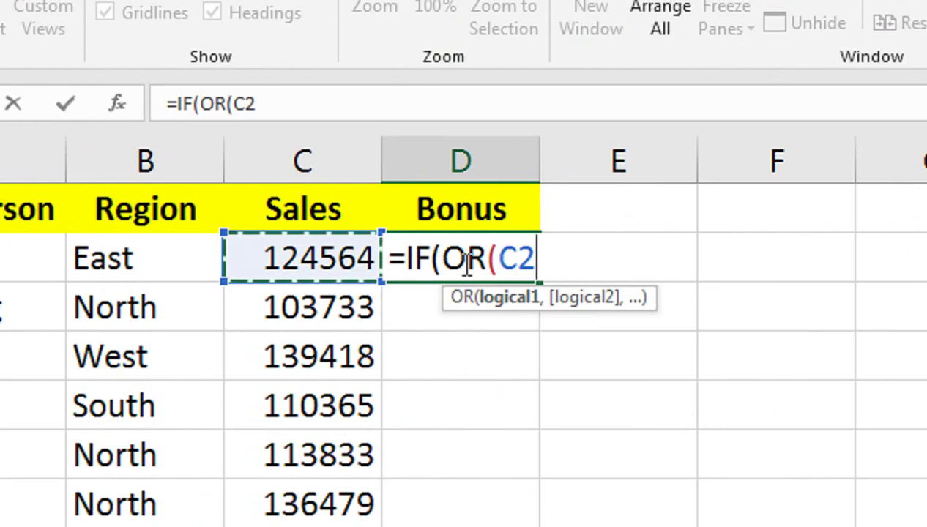
text(>)
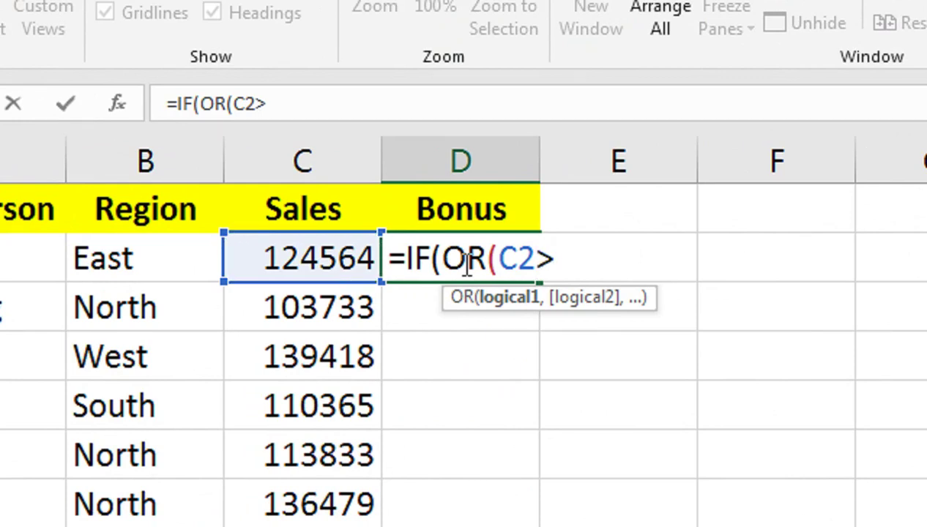
text(=1)
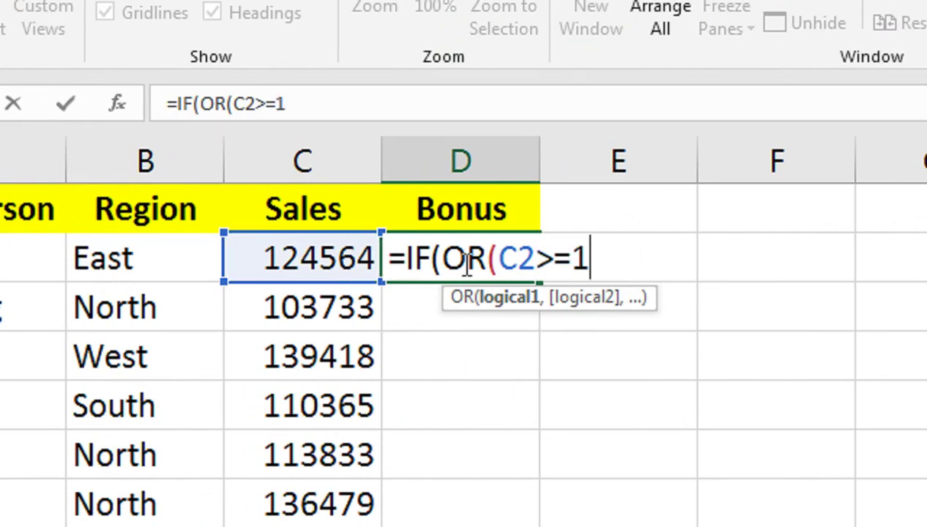
text(25000)
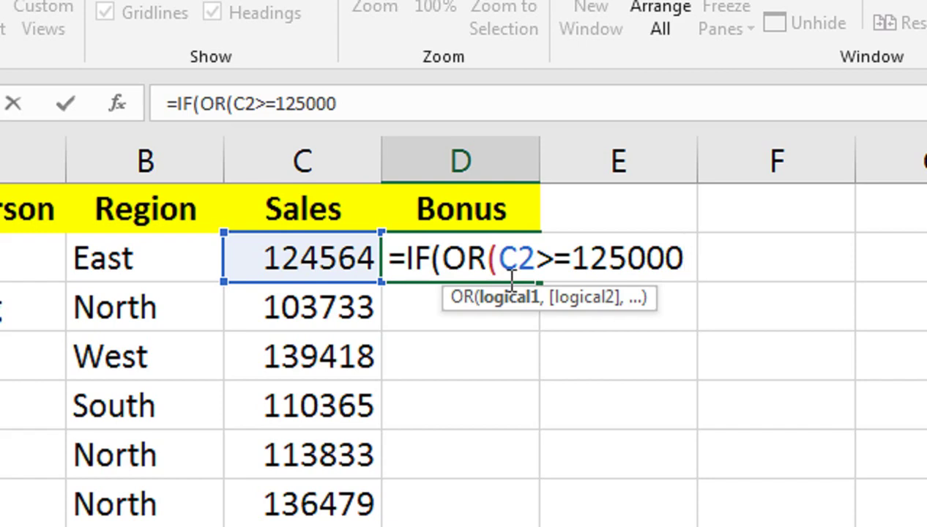
text(,)
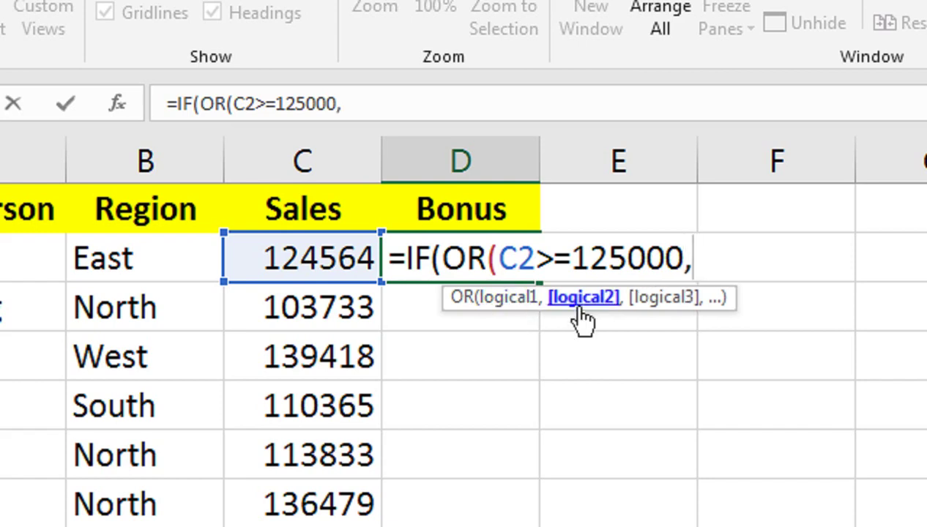
Add AND(B2="South",C2>=100000) as the second OR condition in the D2 formula and close the OR function.
text(and()
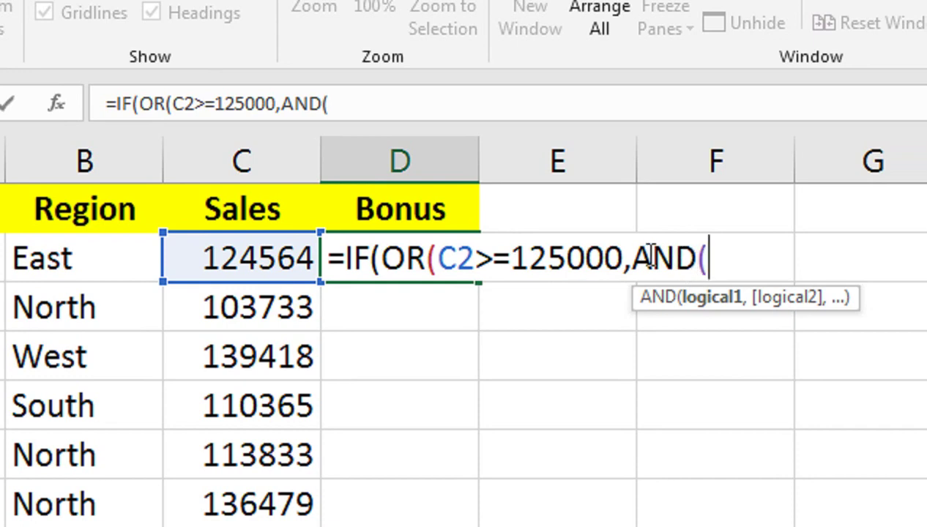
click(185, 249)
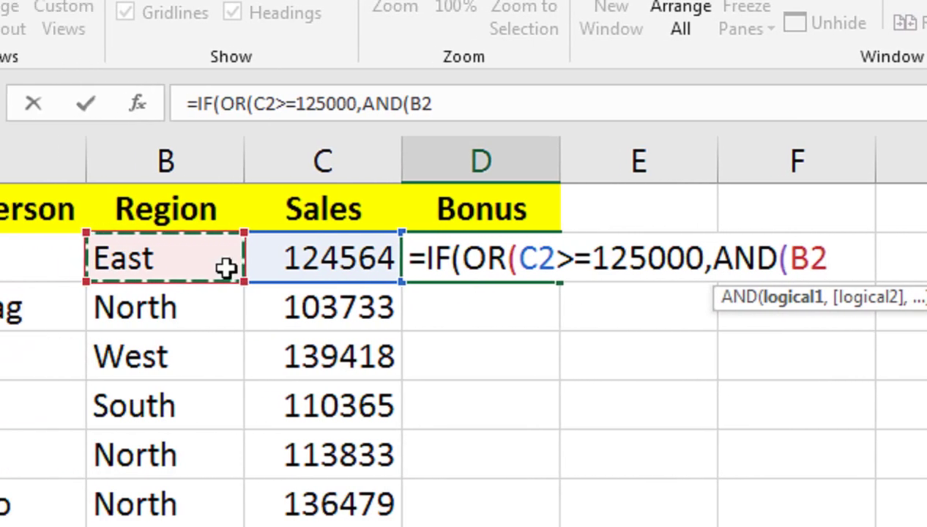
text(="south)
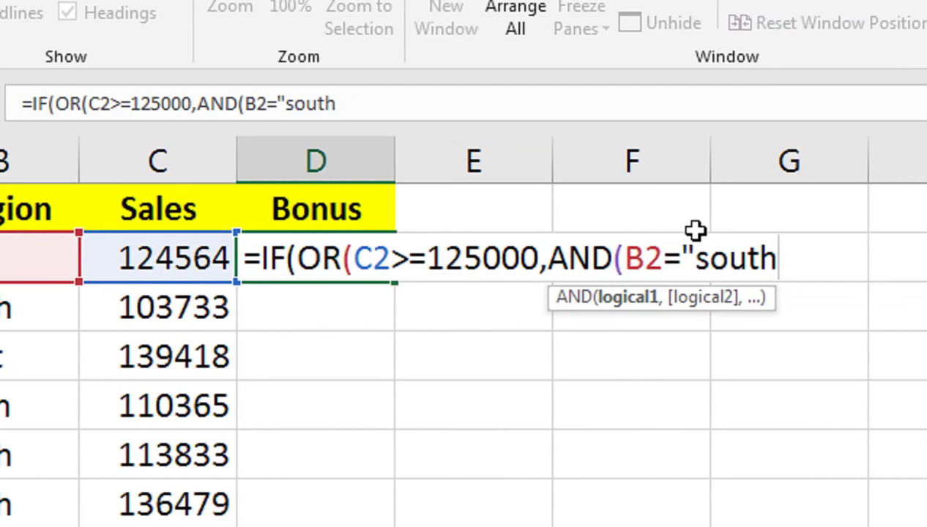
click(709, 256)
key(BackSpace)
text(South")
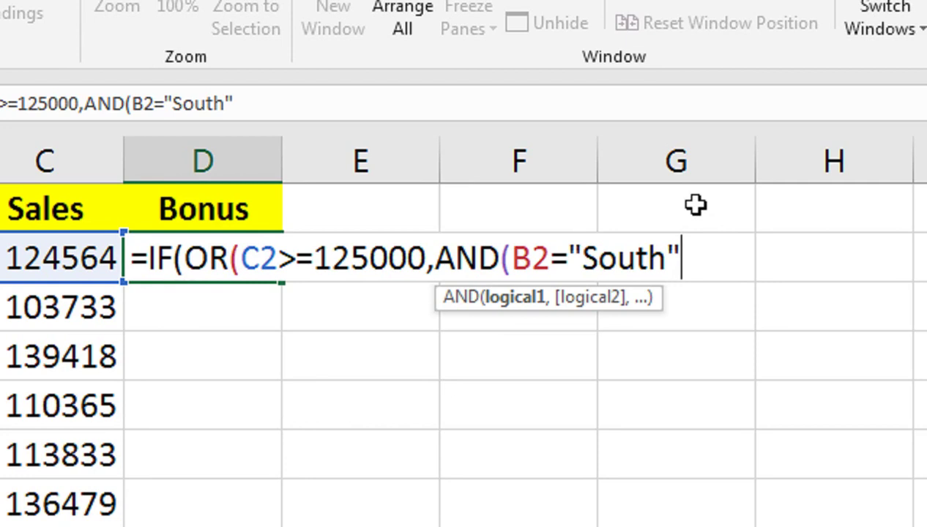
text(,)
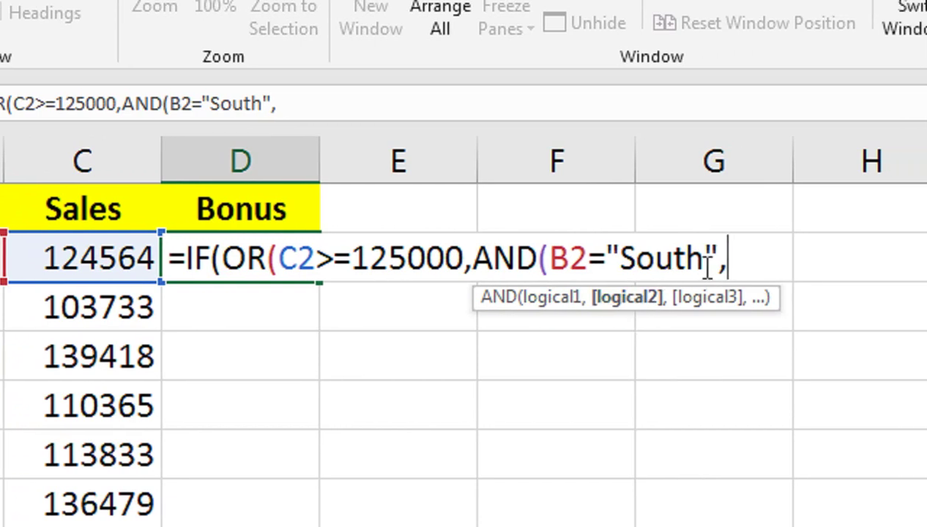
click(232, 257)
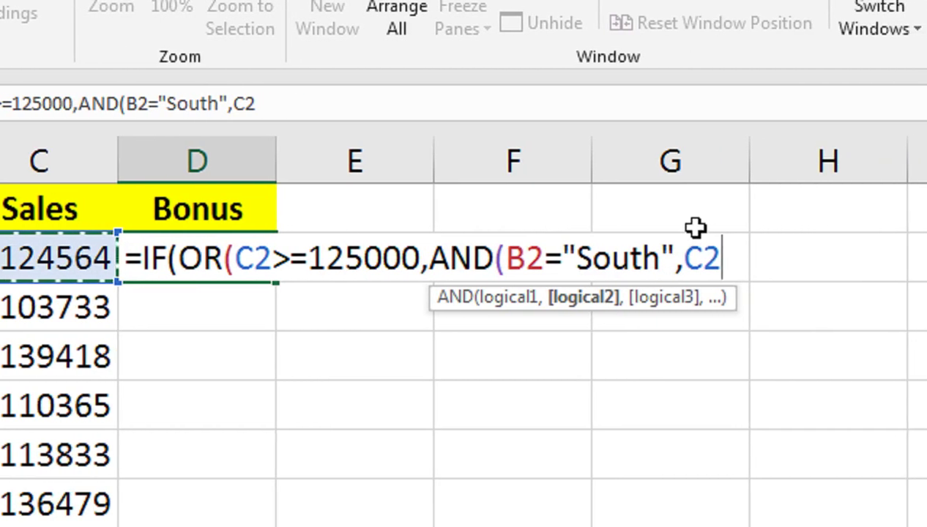
text(>=100000)
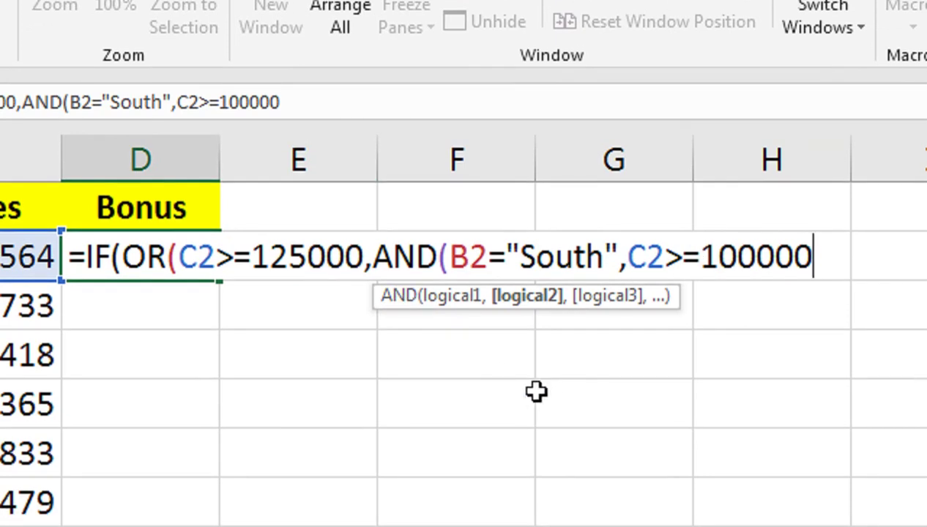
text())
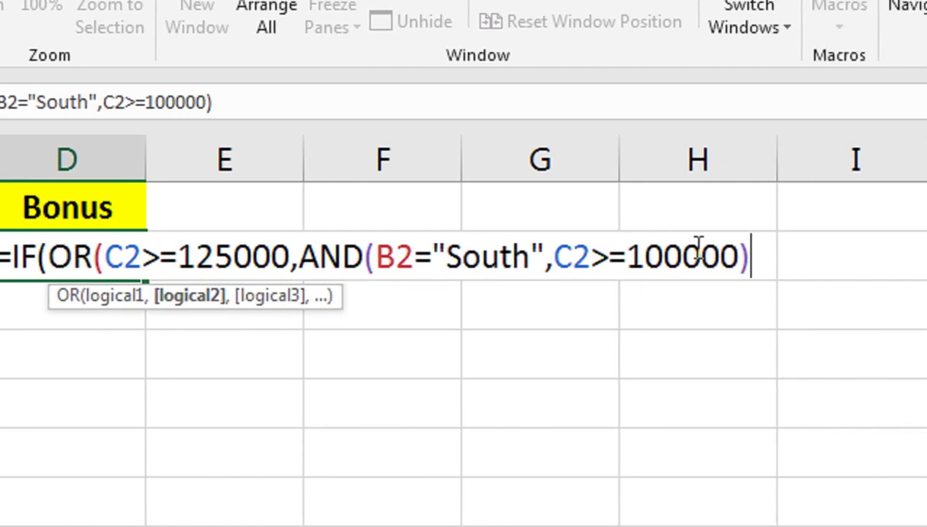
text())
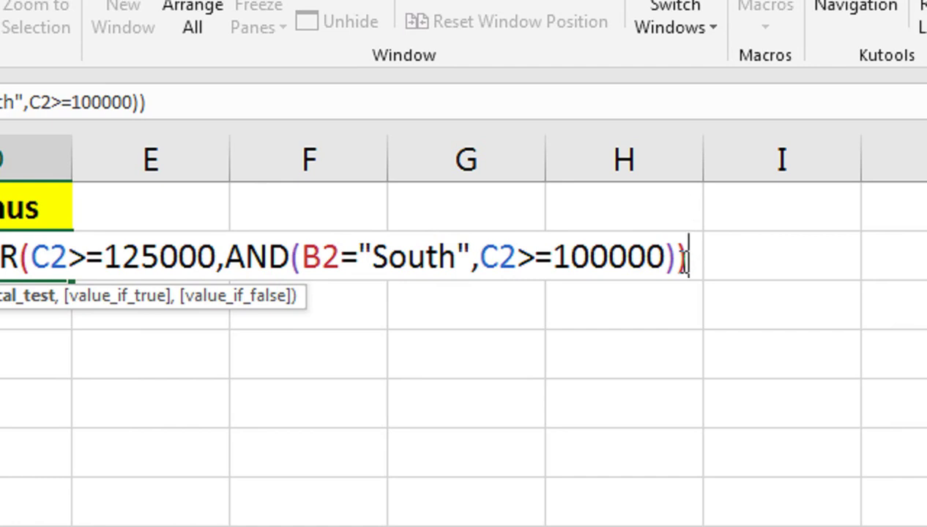
Compare the OR test with TRUE and set the IF formula's value if true to C2*0.12.
text(=)
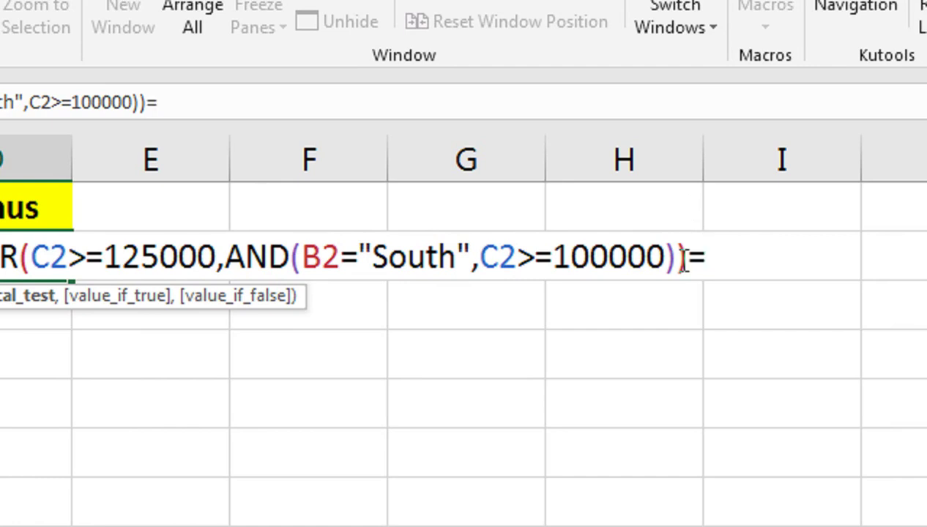
text(tru)
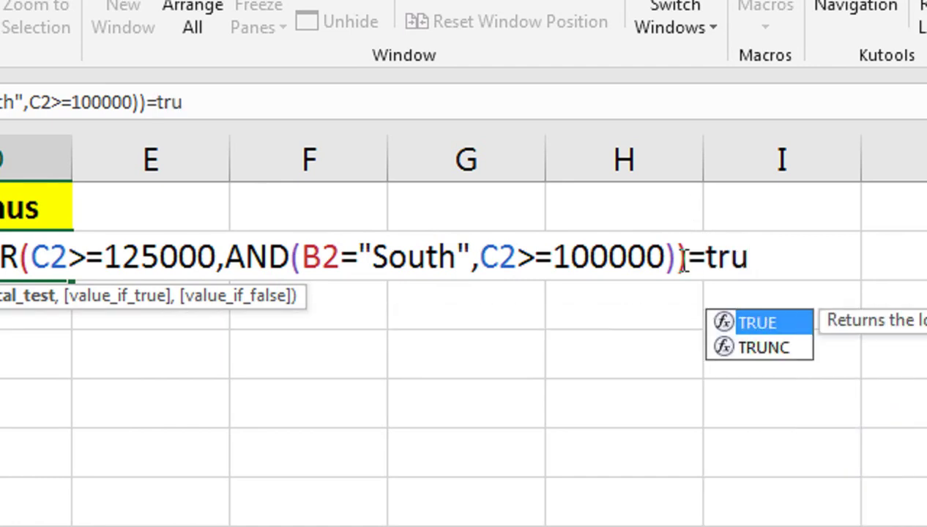
key(Tab)
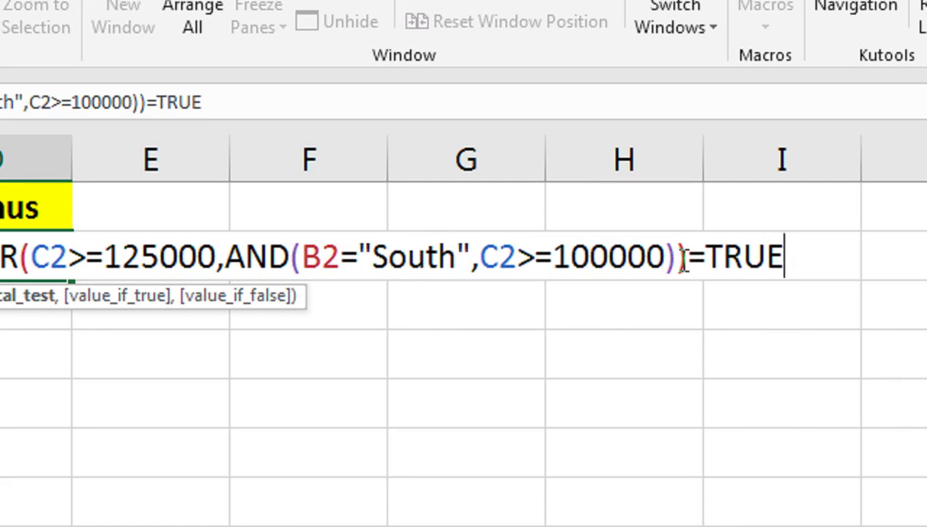
text(,)
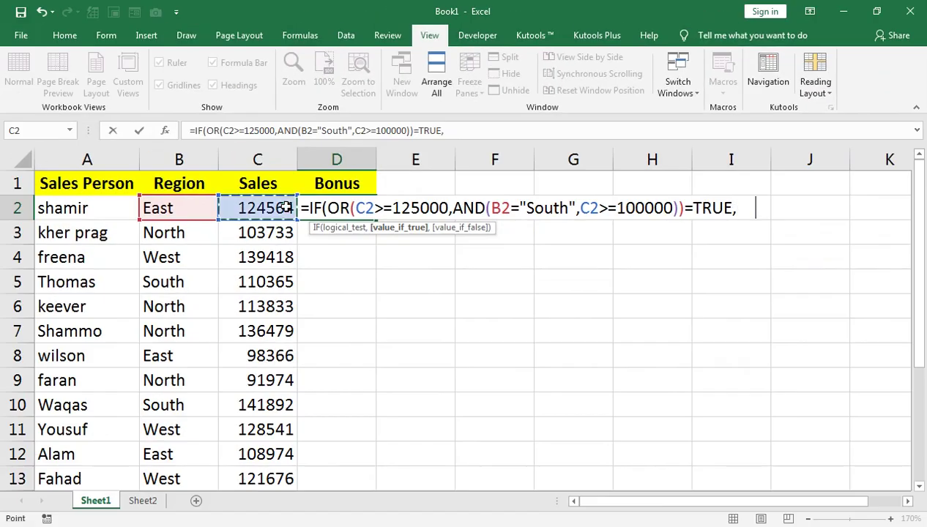
click(289, 209)
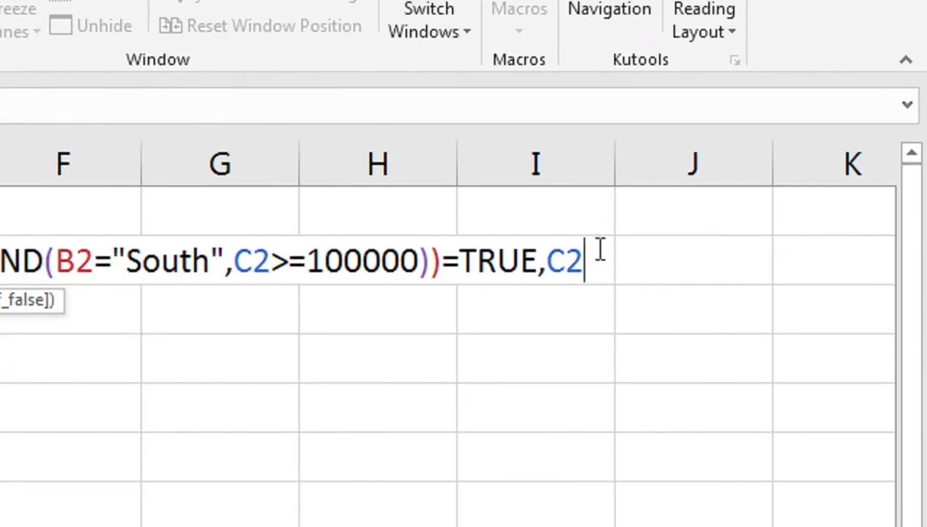
text(*)
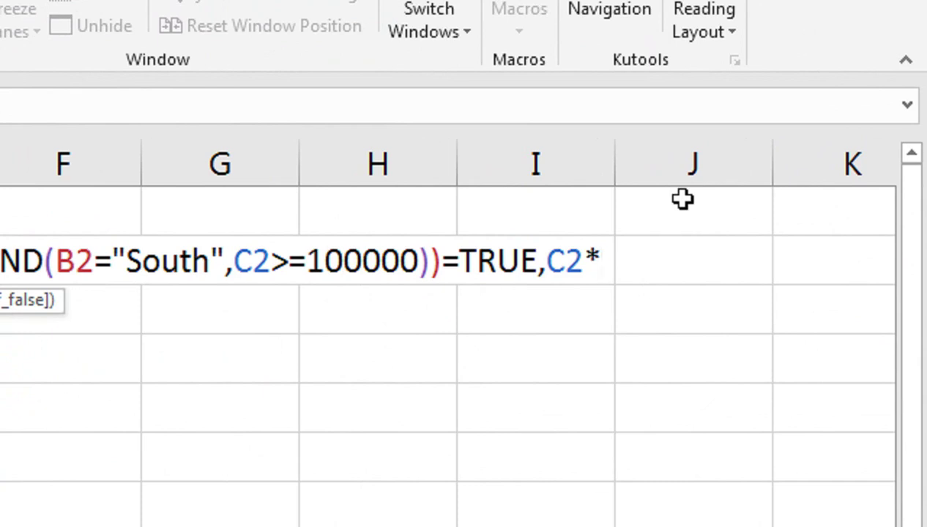
text(0.12)
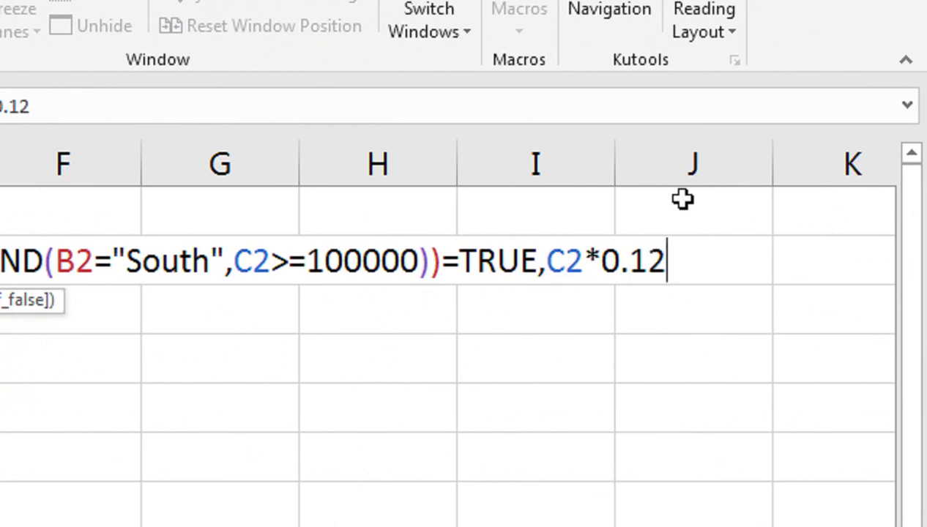
text(,)
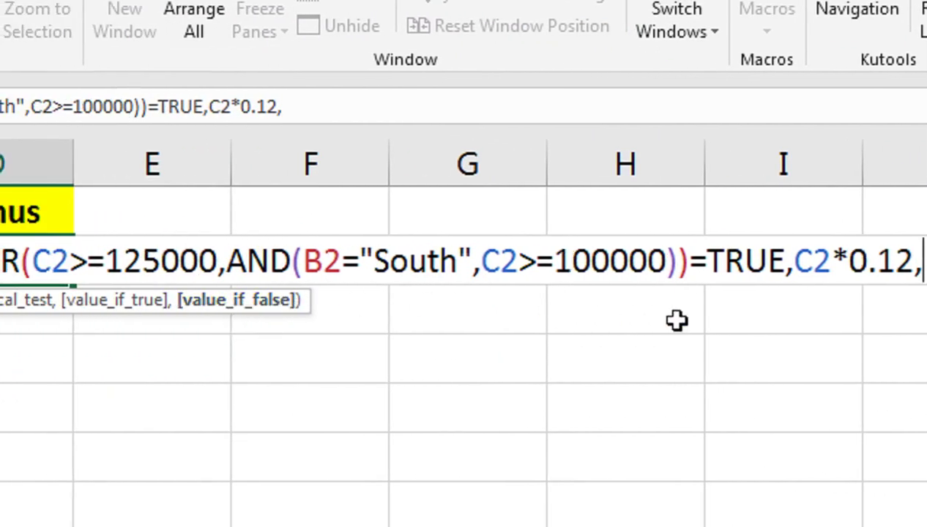
Set the value if false to "No Bonus", close the IF formula and enter it in D2.
text(")
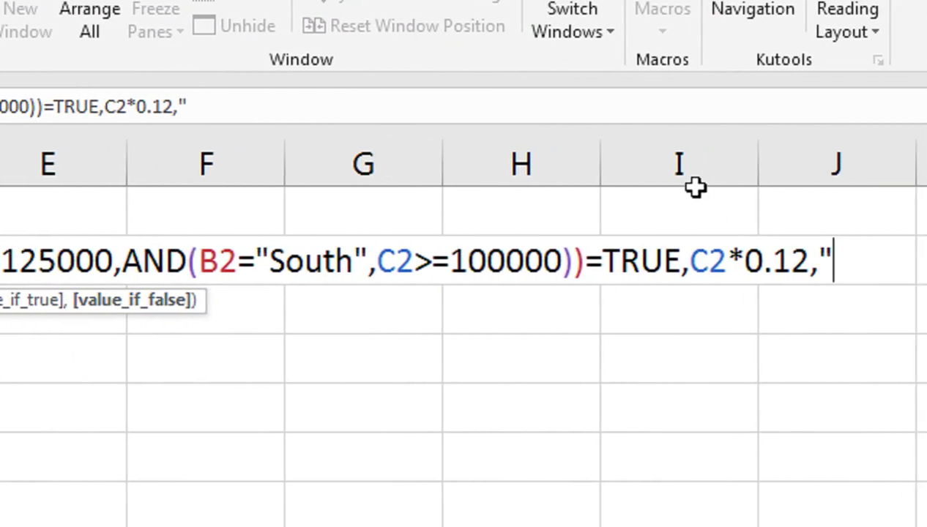
text(No Bonus)
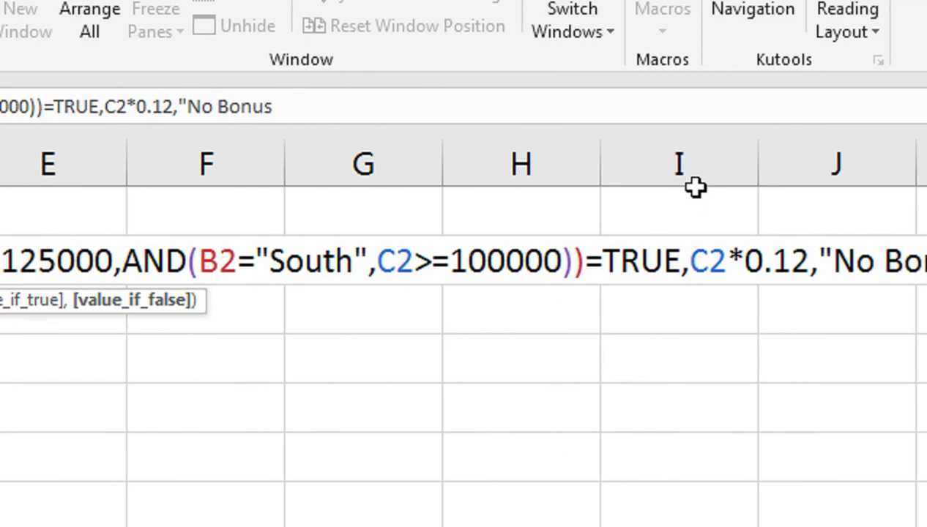
text("))
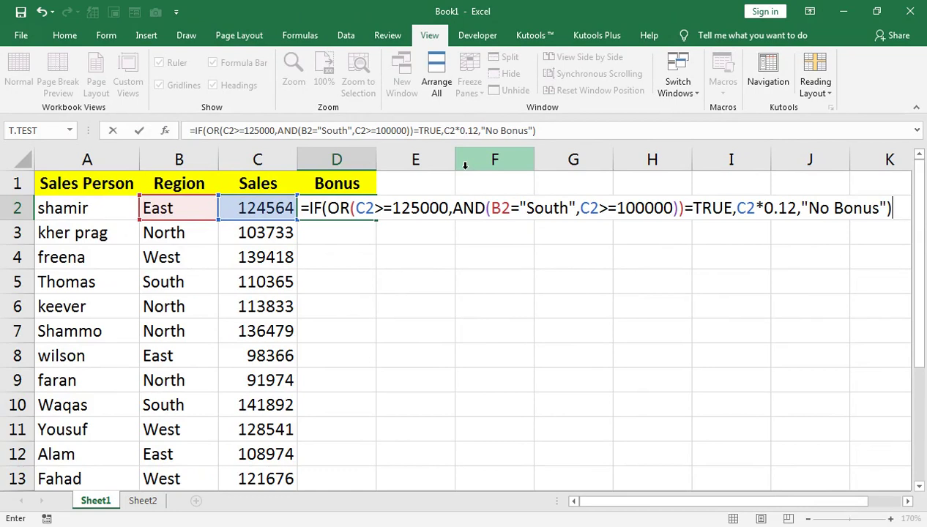
key(Return)
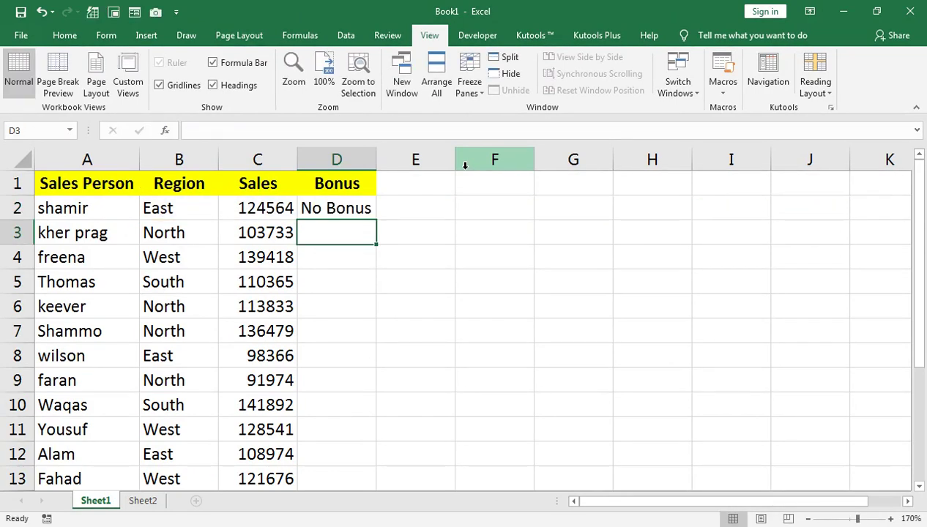
Widen the Bonus column to fit its contents and fill the D2 formula down to row 13.
drag(374, 160, 375, 162)
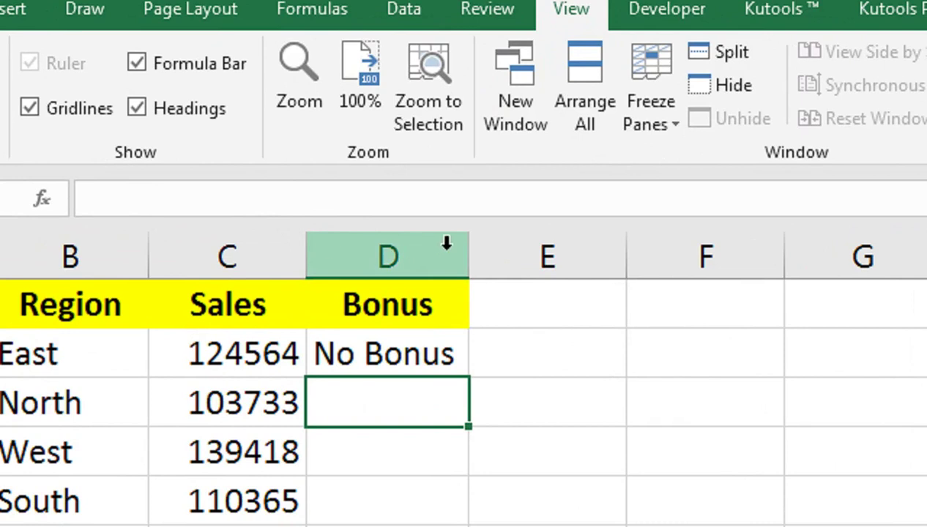
click(428, 356)
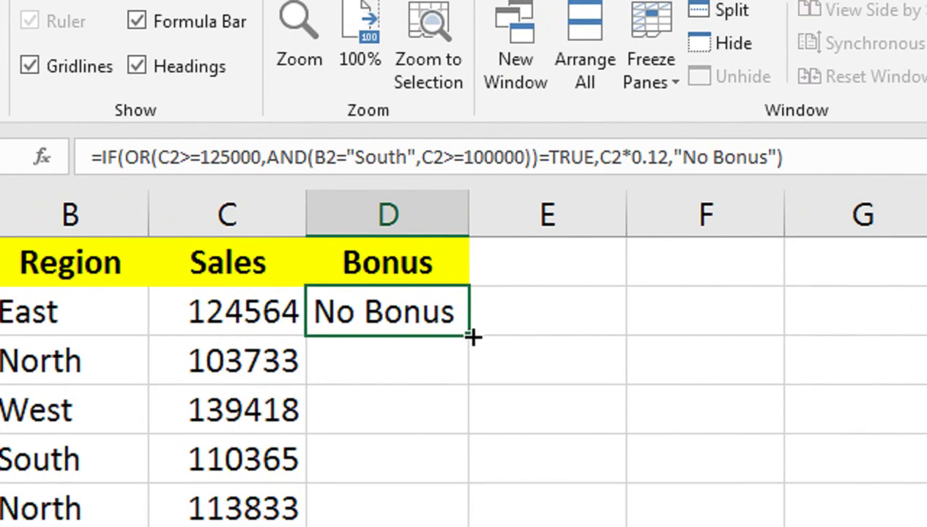
double_click(471, 336)
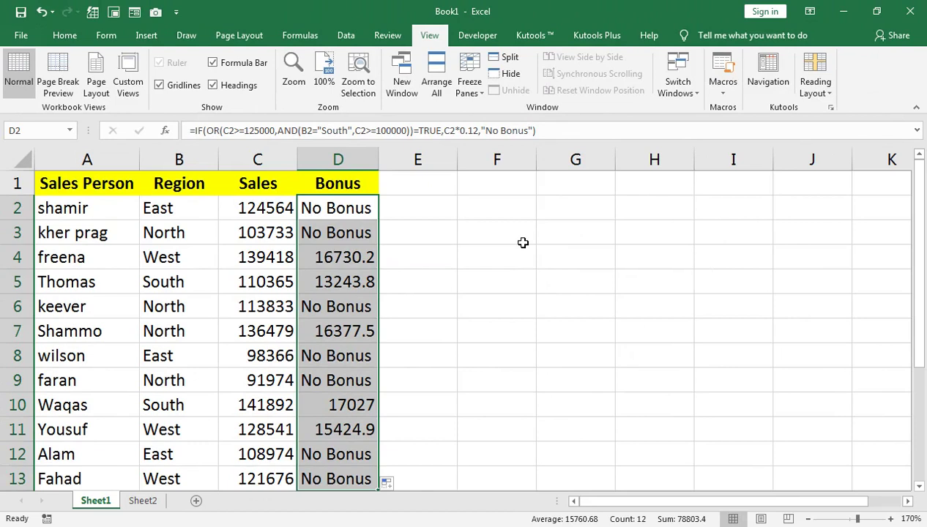
Start an Equal To highlight cells rule on the Bonus cells D2:D13 with the comparison text No Bonus.
click(64, 35)
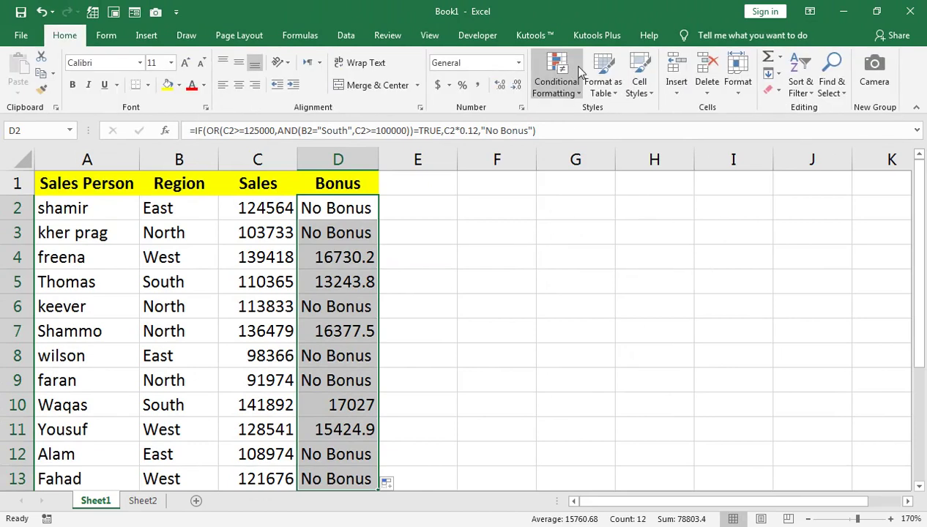
click(575, 73)
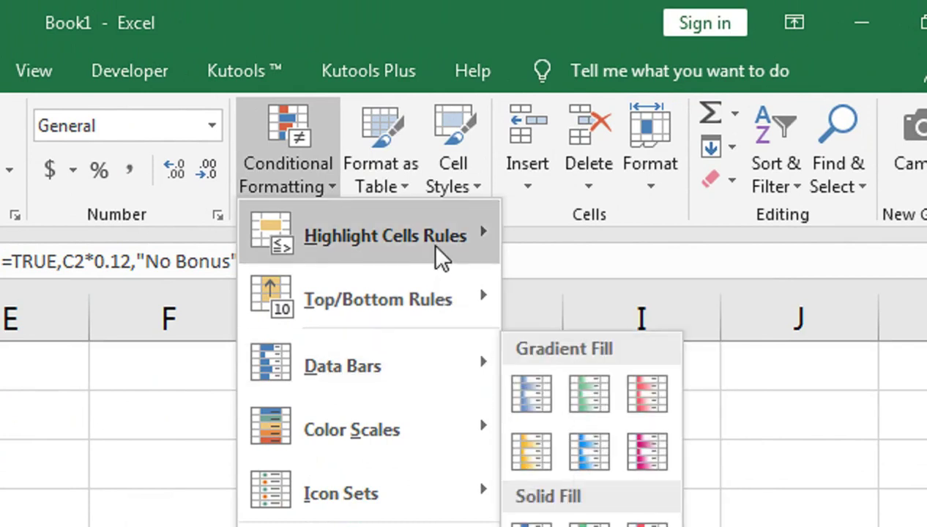
mouse_move(441, 252)
click(564, 411)
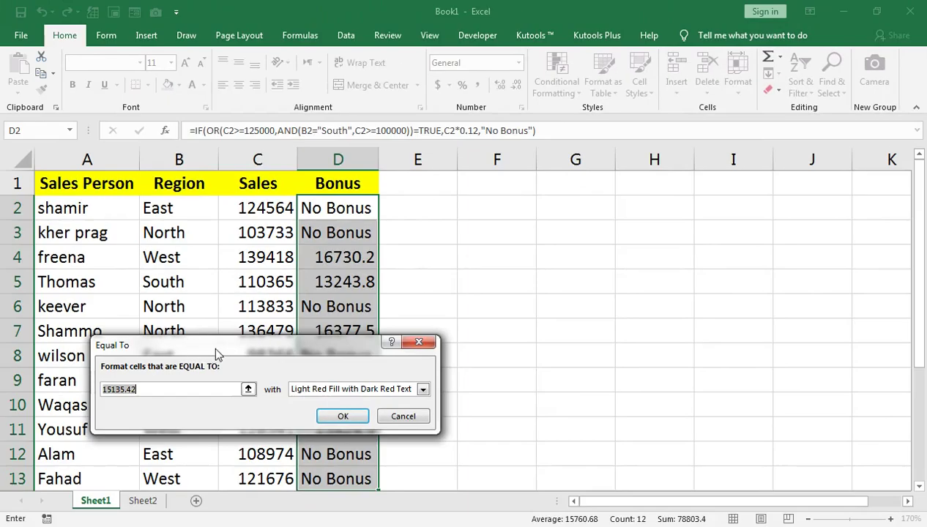
drag(238, 329, 342, 335)
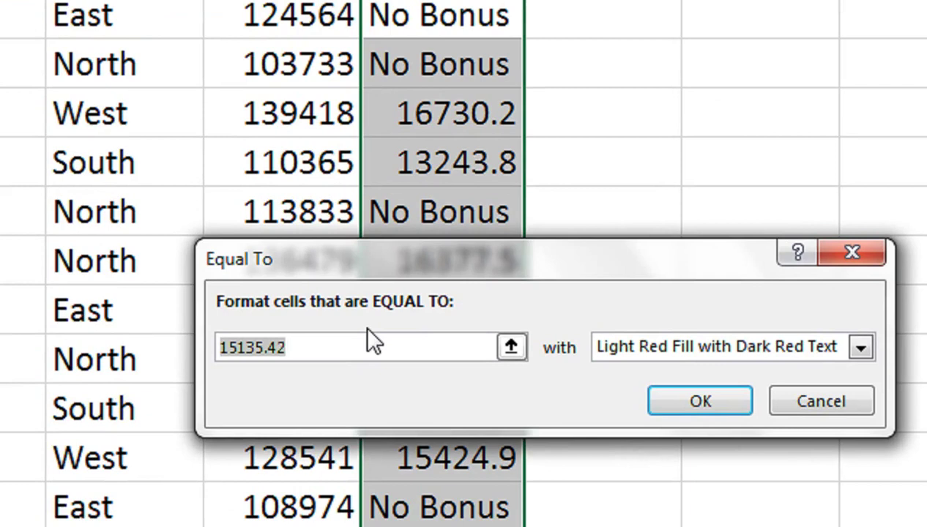
text(No N)
key(BackSpace)
text(Bonus)
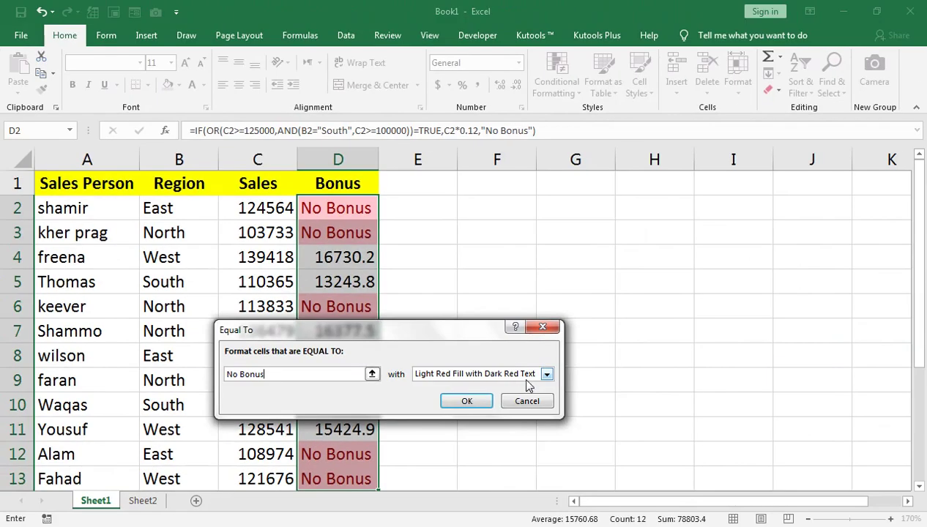
Give the Equal To rule a custom format with Bold font style and apply it to the Bonus cells.
click(832, 347)
click(440, 444)
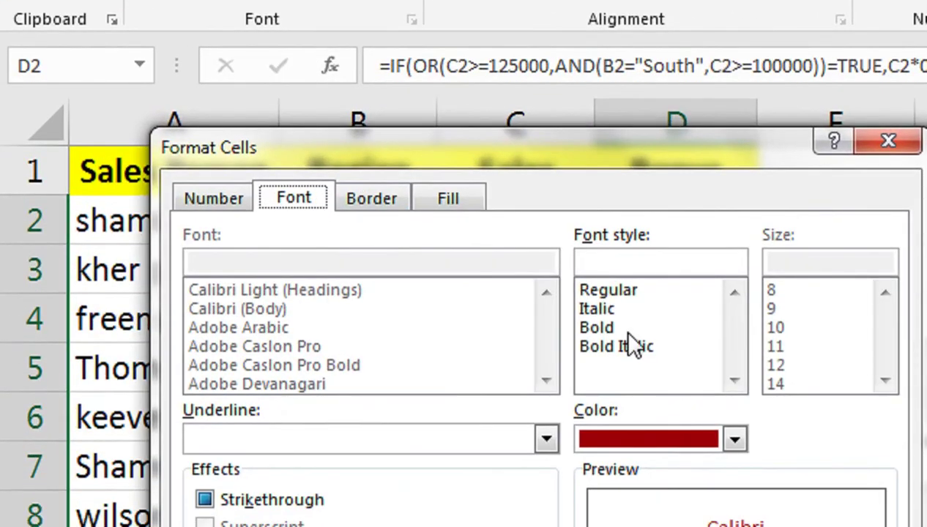
click(615, 364)
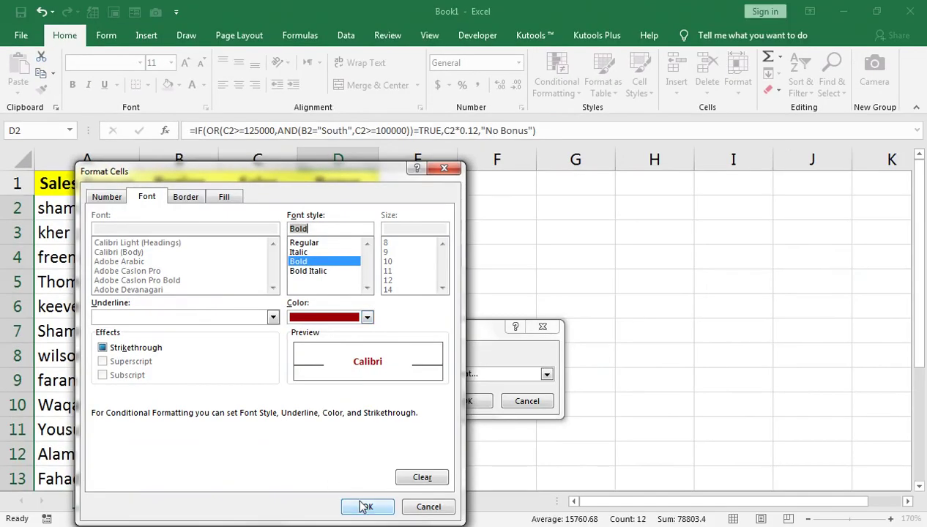
click(364, 506)
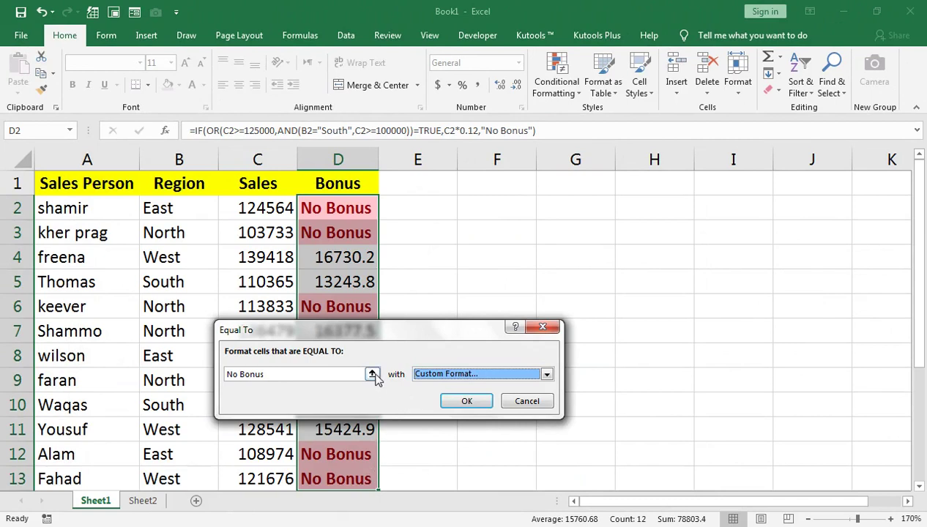
click(457, 401)
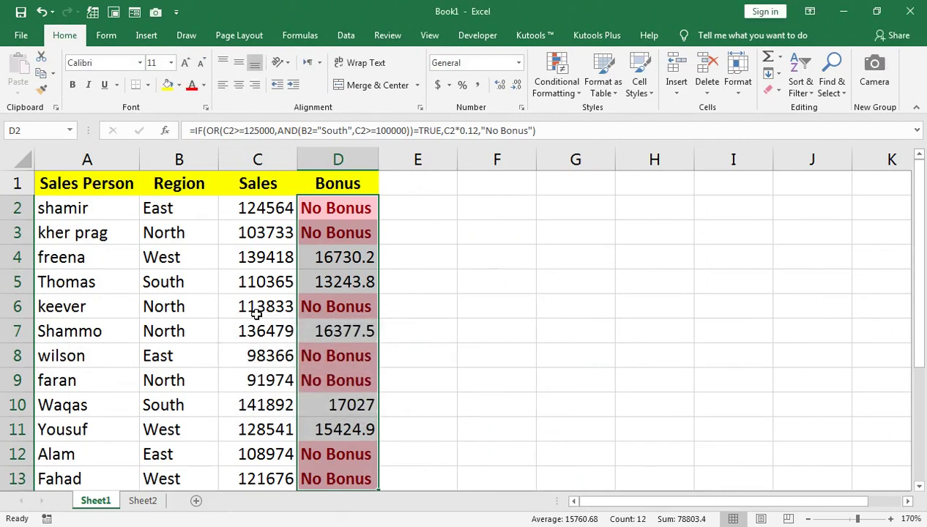
click(257, 314)
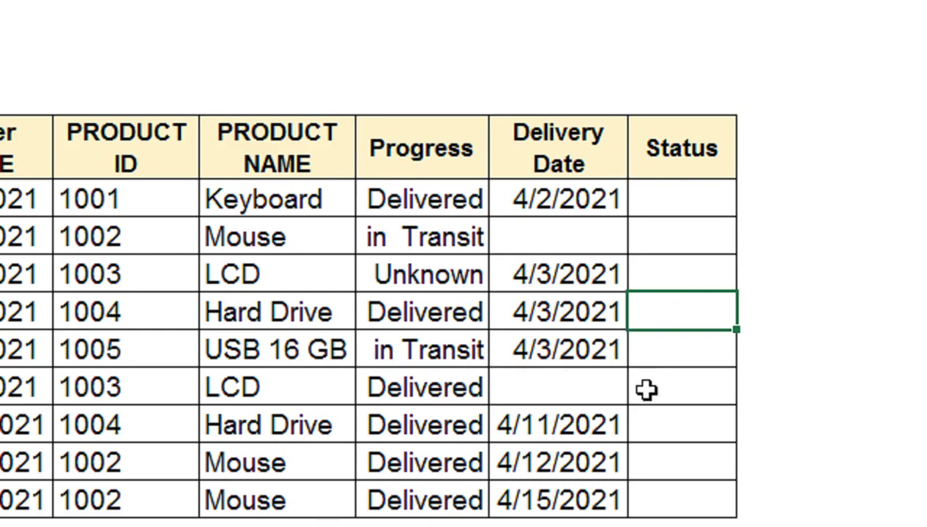
Begin an IF formula with a nested AND function in Status cell F4 of the orders table.
click(692, 200)
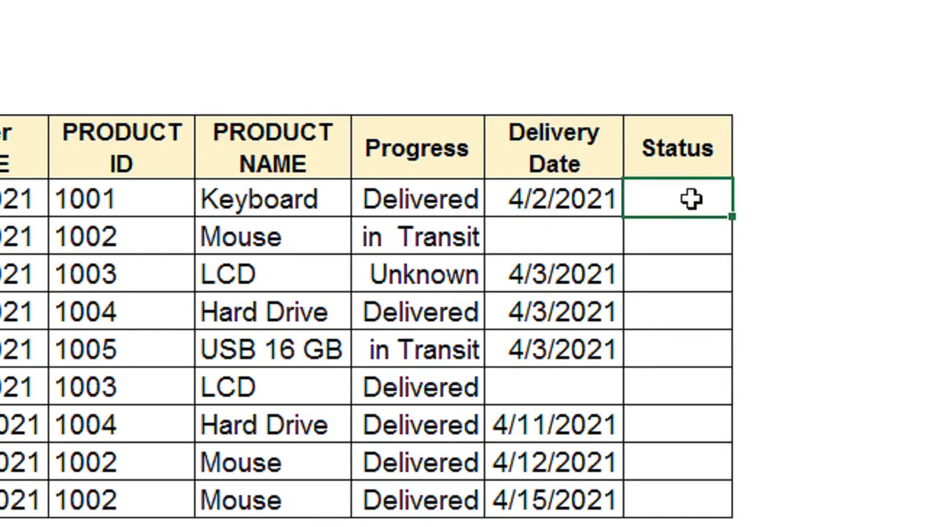
text(=i)
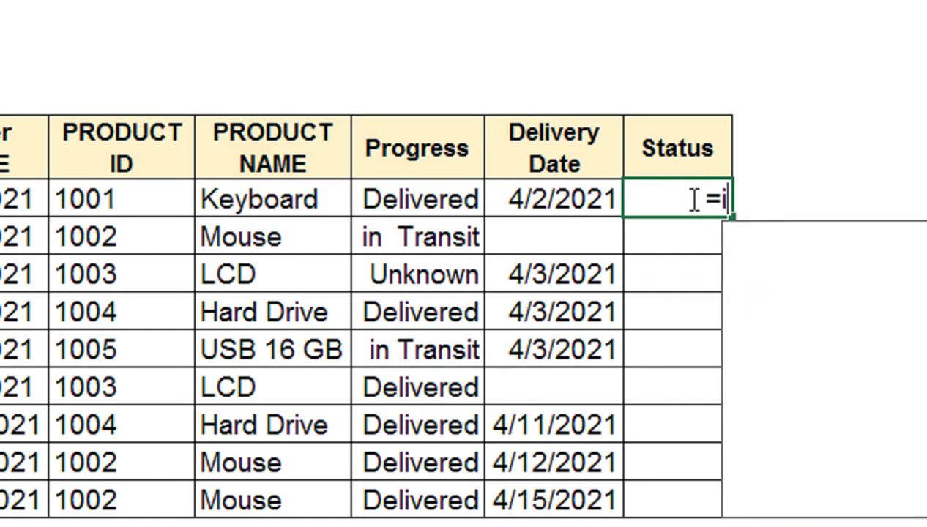
key(Tab)
text(ans)
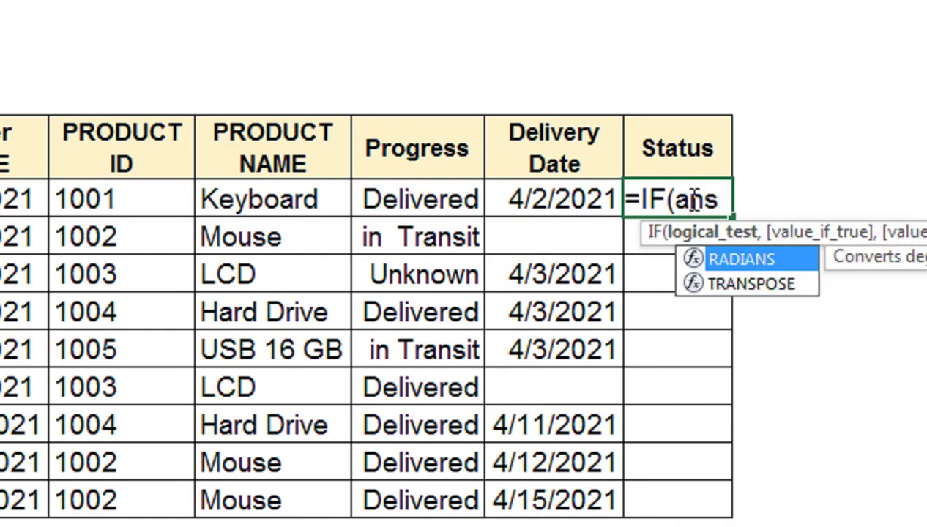
key(BackSpace)
text(d)
key(Tab)
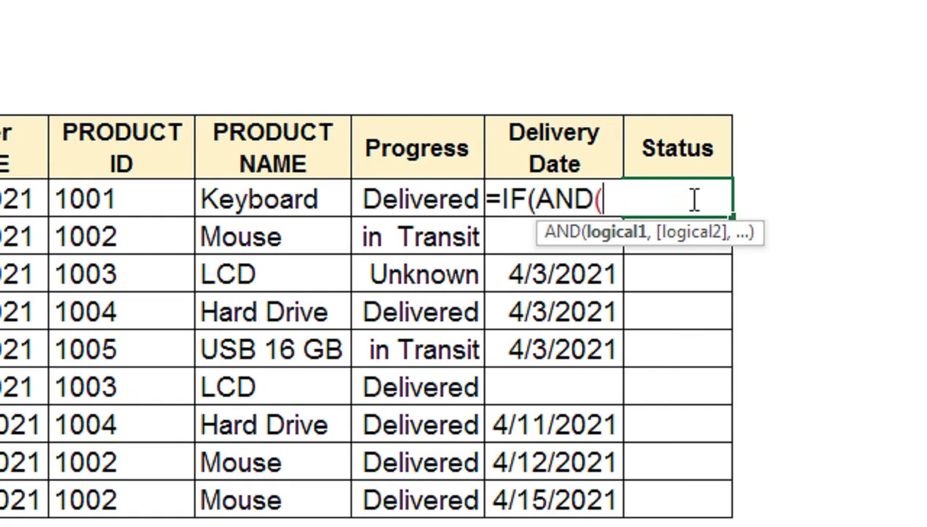
Enter D4="Delivered" as the first AND condition in the F4 formula.
click(409, 198)
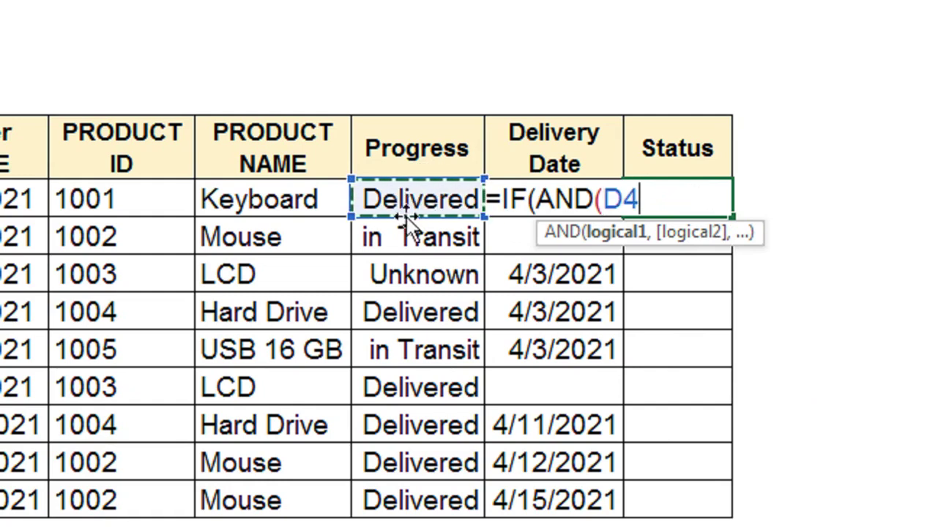
text(="dE)
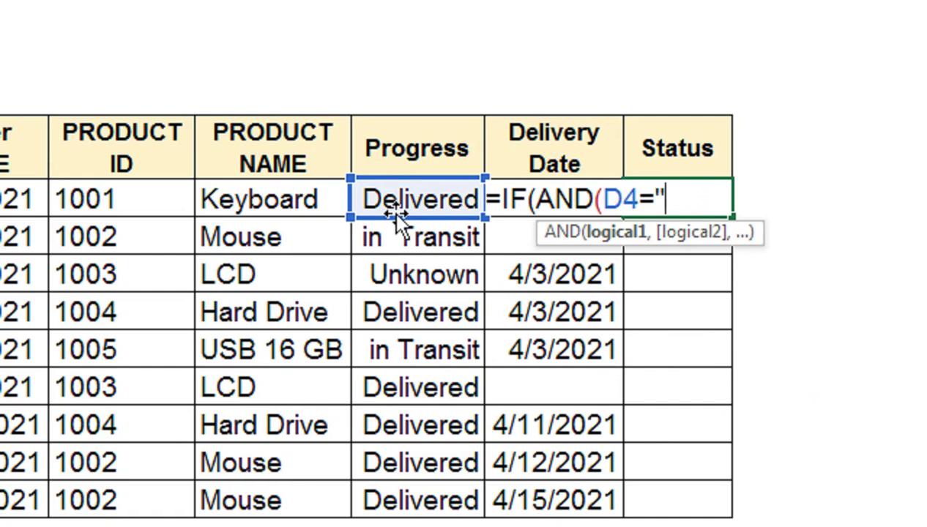
key(BackSpace)
key(BackSpace)
text(Del)
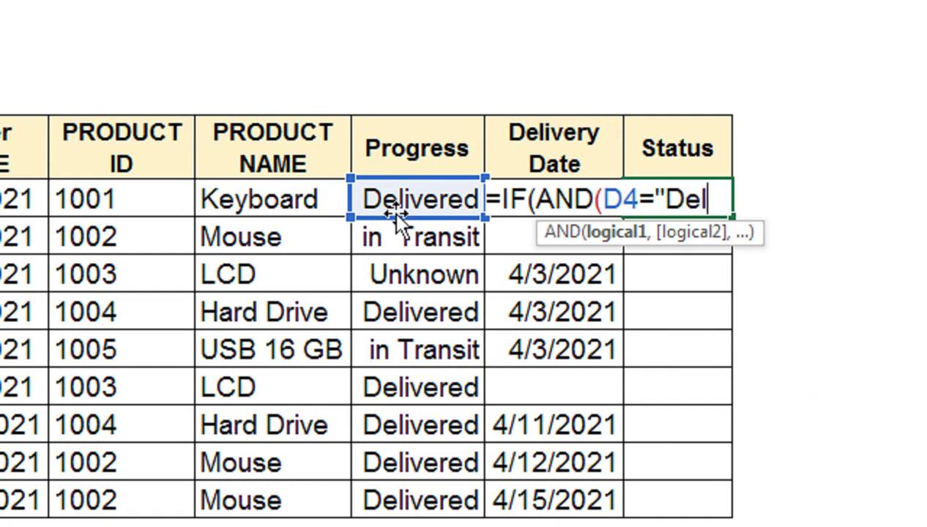
text(iveres)
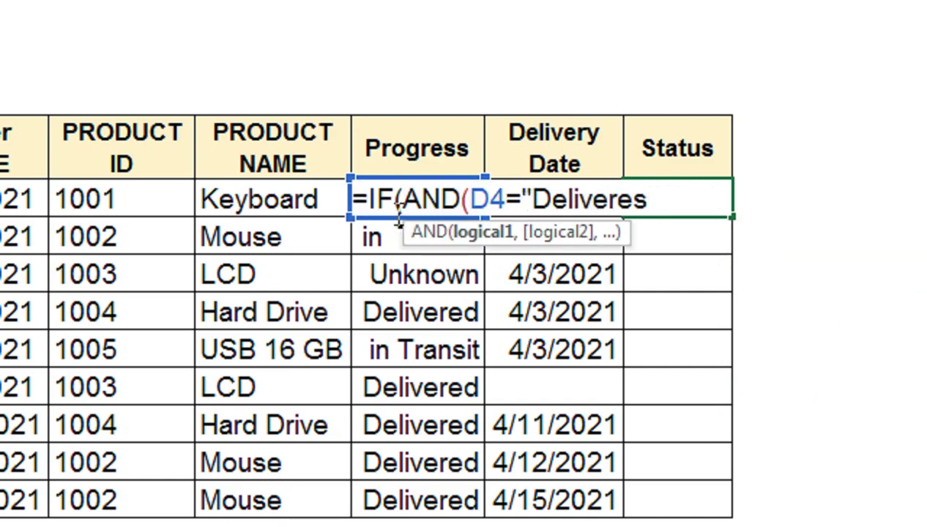
key(BackSpace)
text(d",)
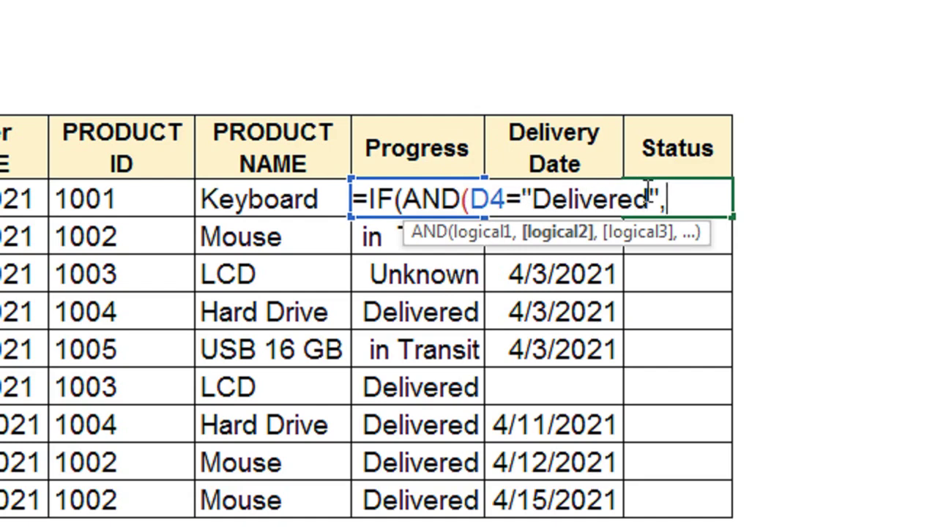
Add E4<>"" as the second AND condition and close the AND function.
text(E4)
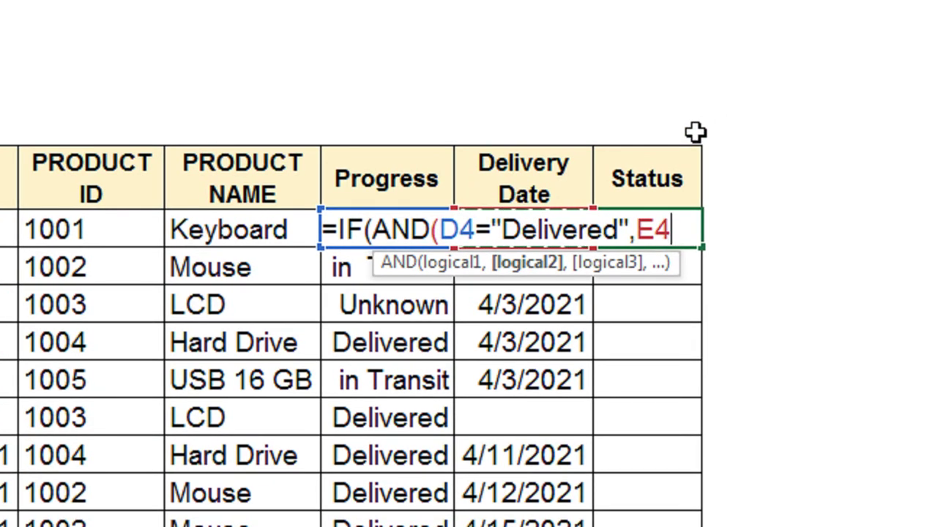
text(<>)
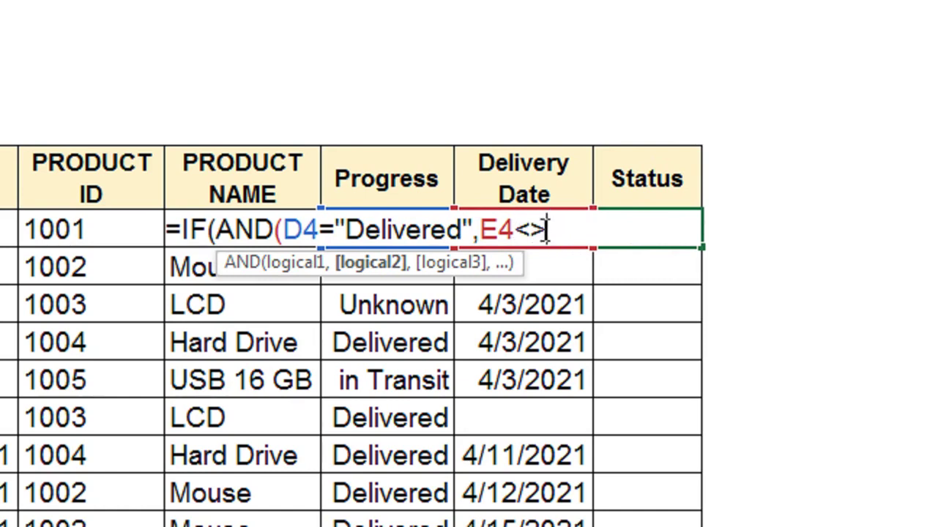
text(""))
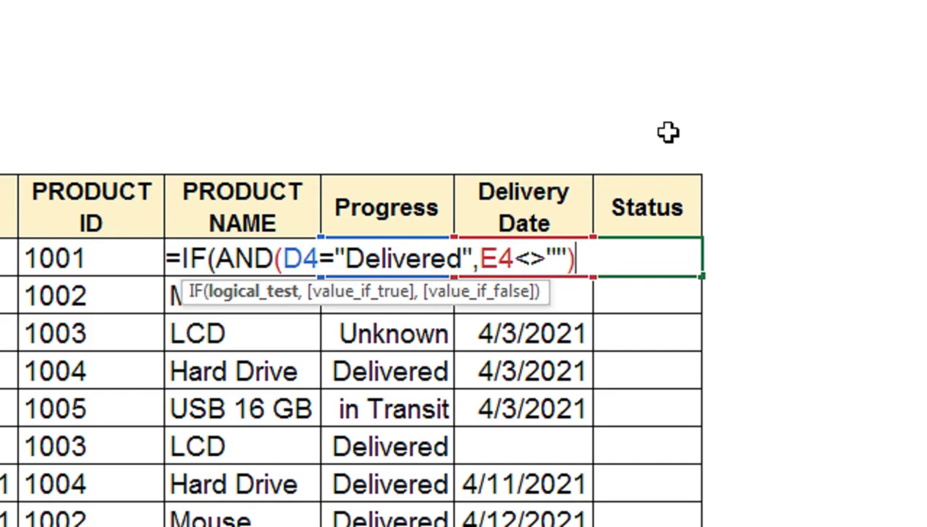
Set the IF formula's value if true to "Closed".
text(,"Closes)
key(BackSpace)
text(d)
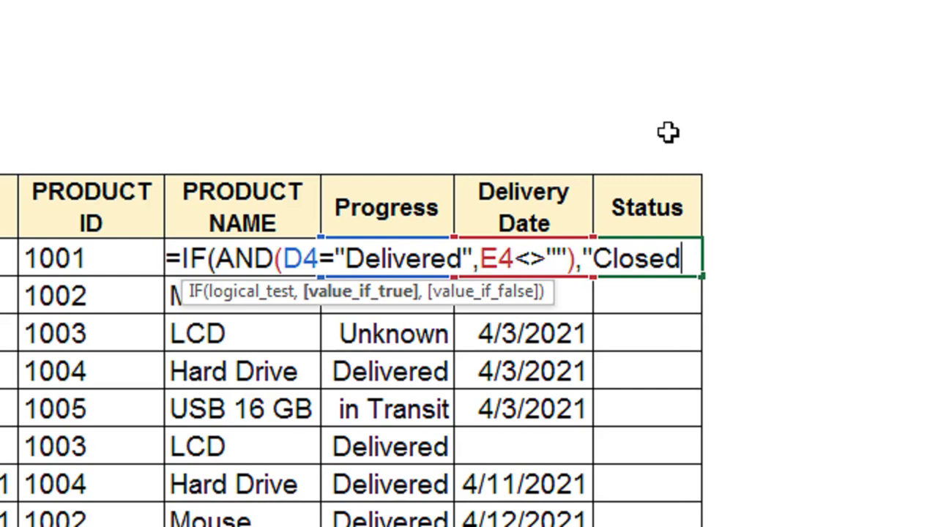
text(")
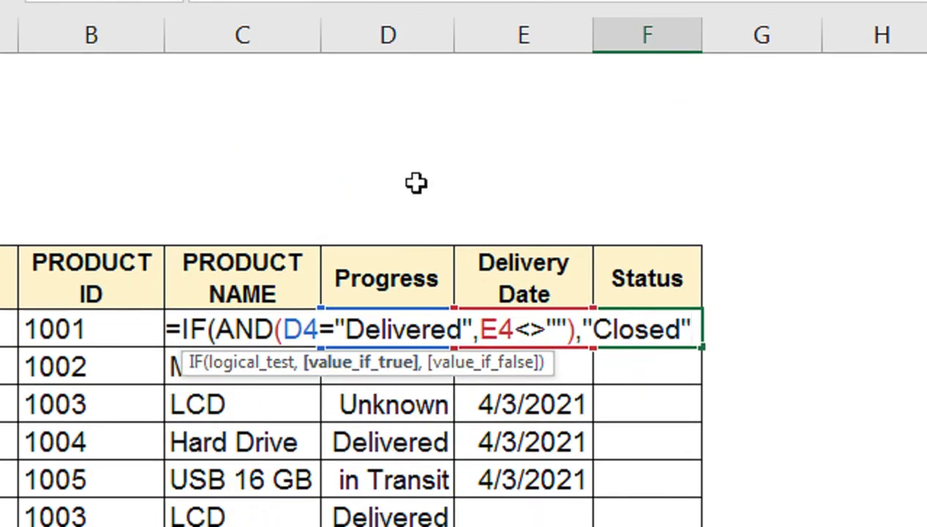
Set the value if false to an empty string "", close the IF formula and enter it in F4.
text(,"")
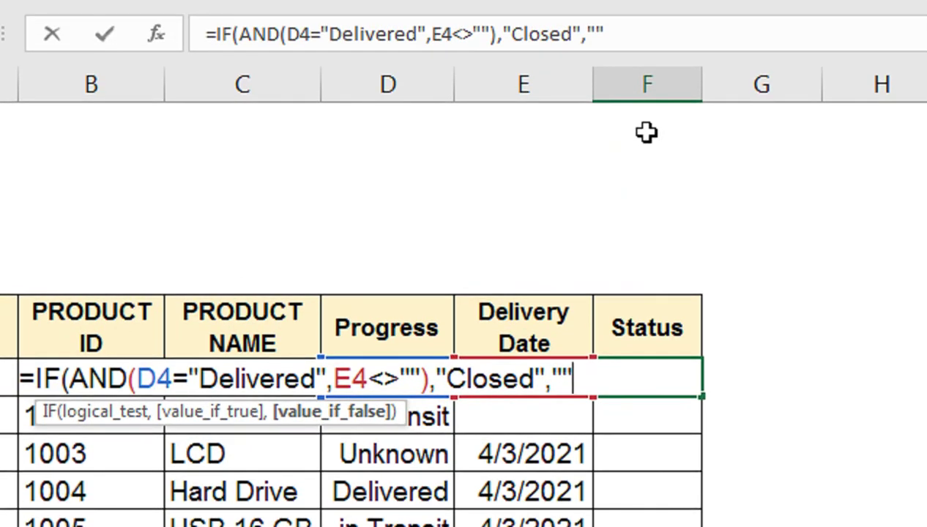
text())
key(Return)
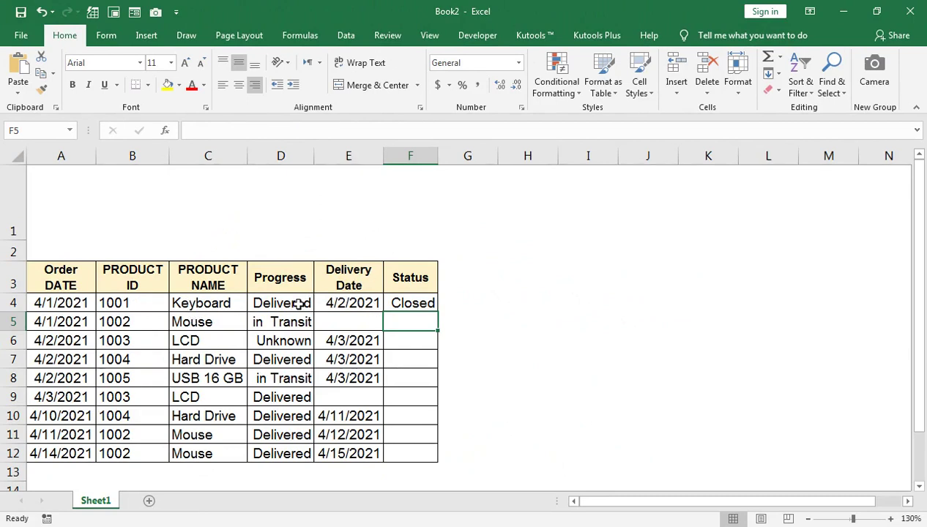
Fill the F4 status formula down to F12 and review the formula in F4.
click(400, 300)
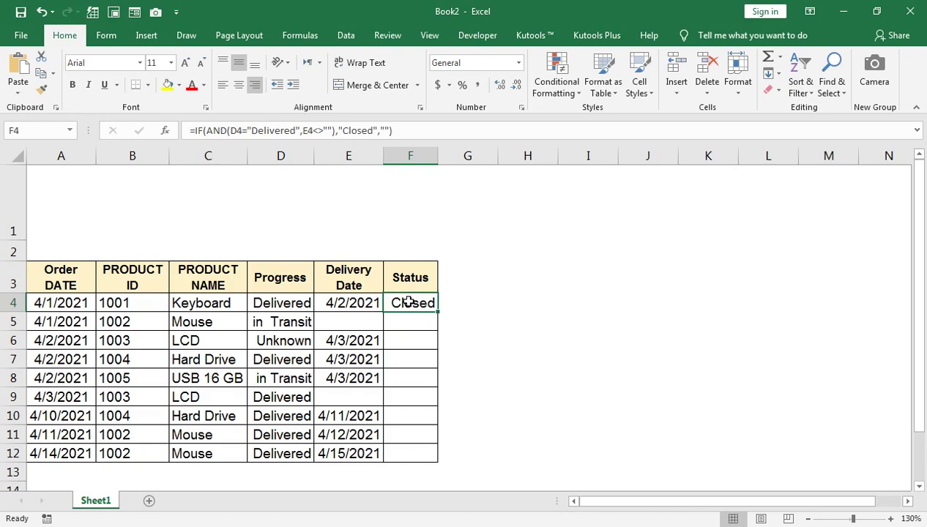
drag(435, 313, 432, 448)
click(424, 417)
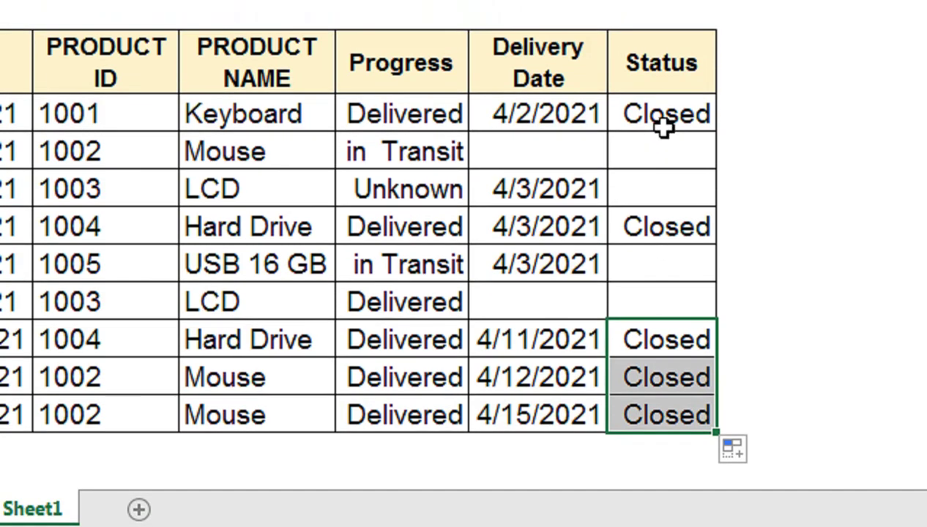
double_click(664, 86)
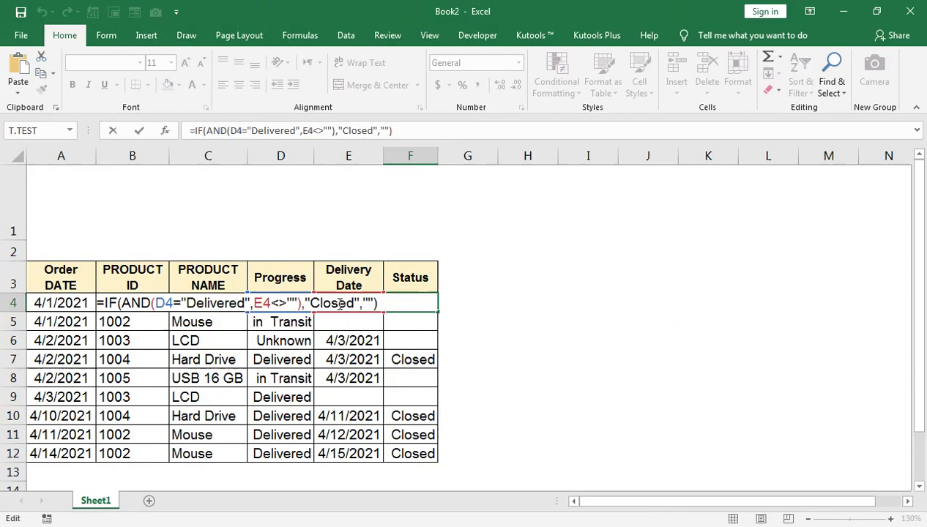
key(Return)
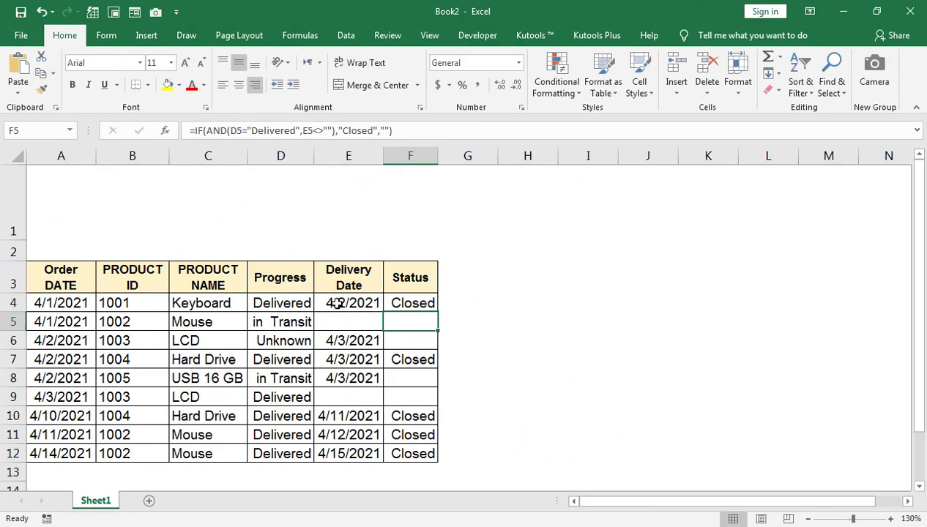